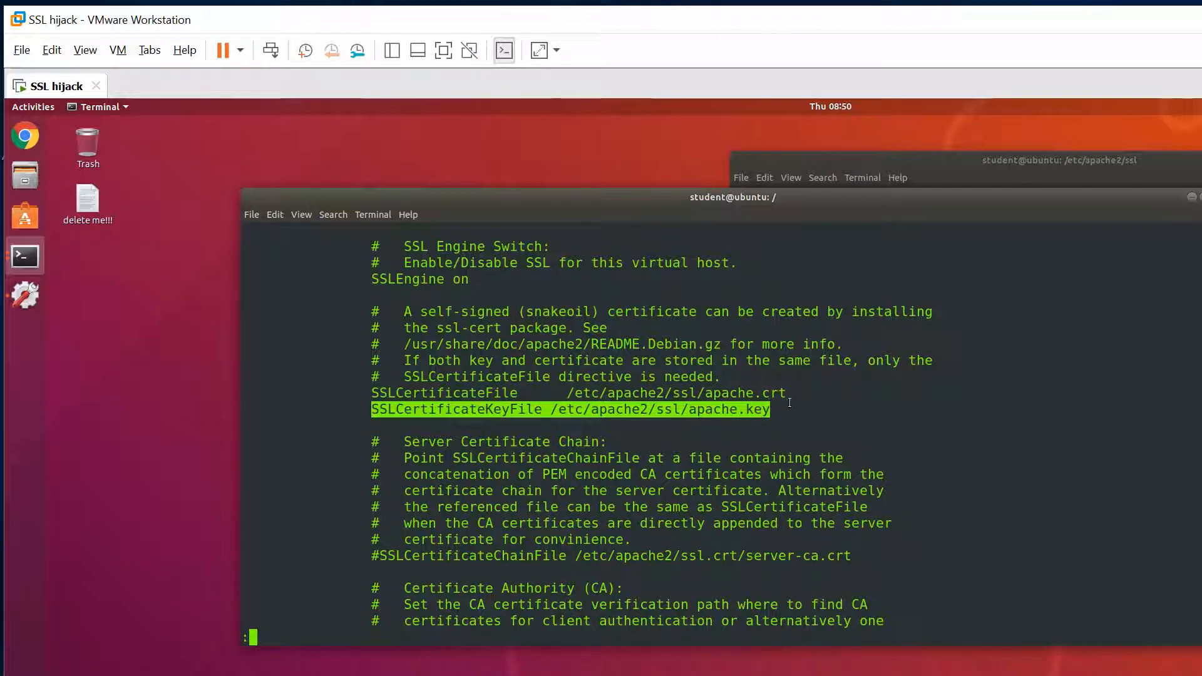
Examine the Apache SSL configuration, from the SSLCertificateKeyFile path down to the SSLCipherSuite directive.
left_click_drag(787, 406, 372, 413)
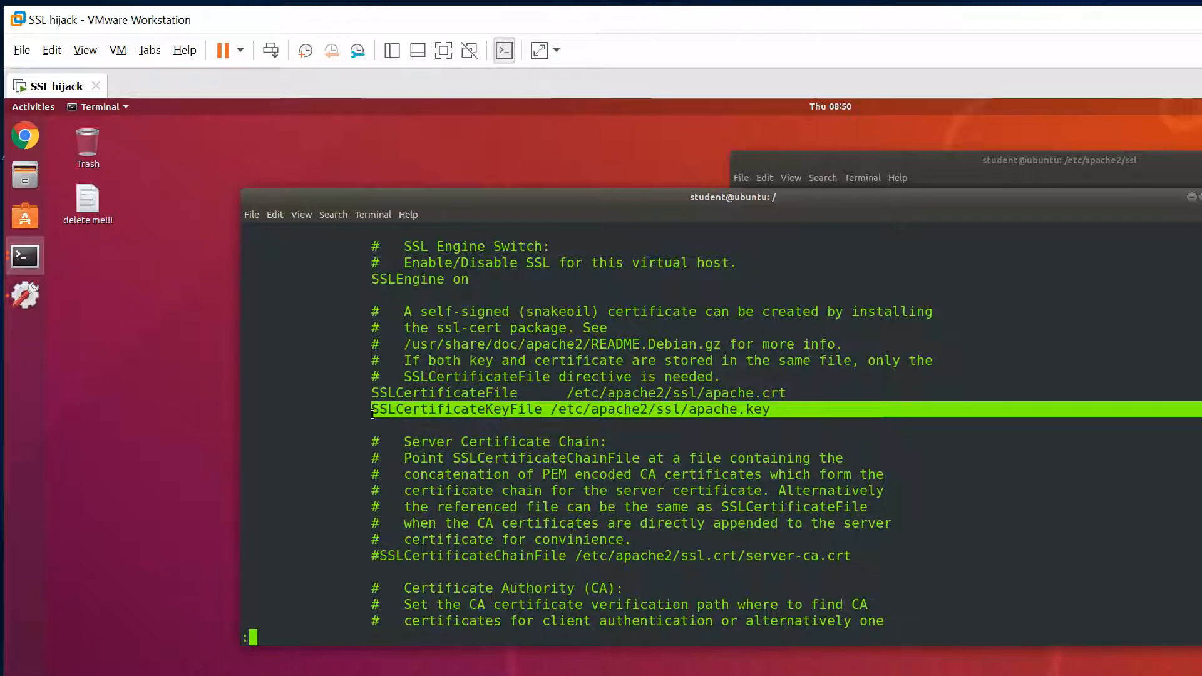
left_click(424, 434)
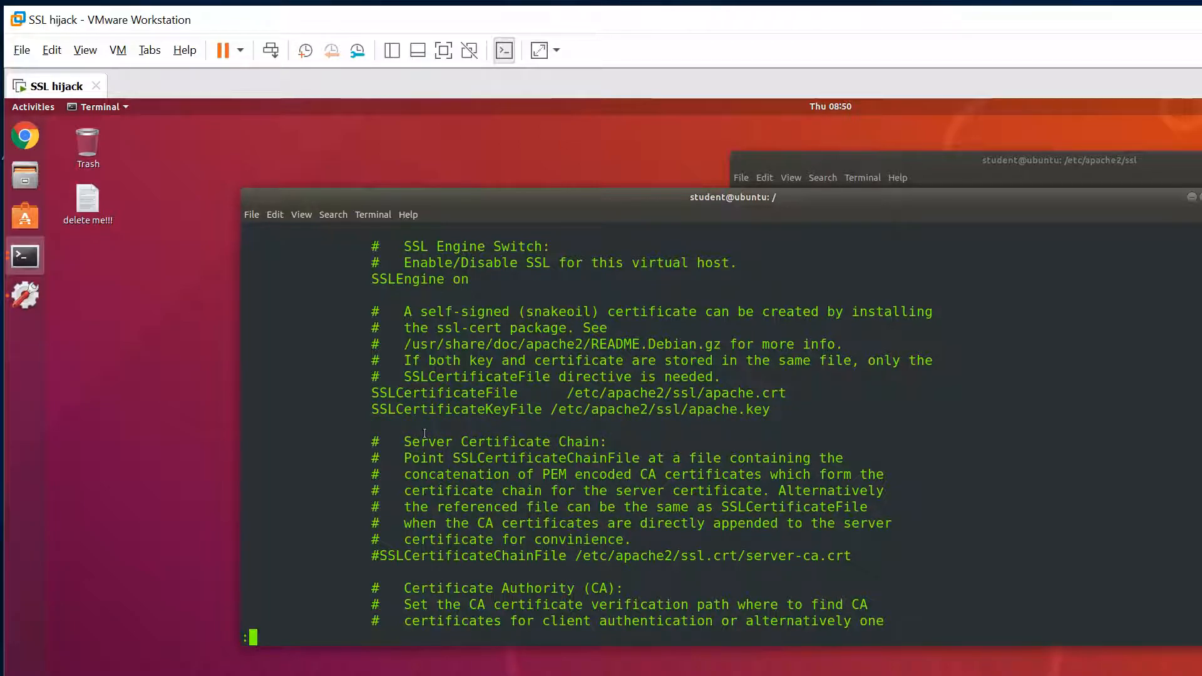
key("Down")
key("Down")
key("Down")
key("Down")
key("Down")
key("Down")
key("Down")
key("Down")
key("Down")
key("Down")
key("Down")
key("Down")
key("Down")
key("Down")
key("Down")
key("Down")
key("Down")
key("Down")
key("Down")
key("Down")
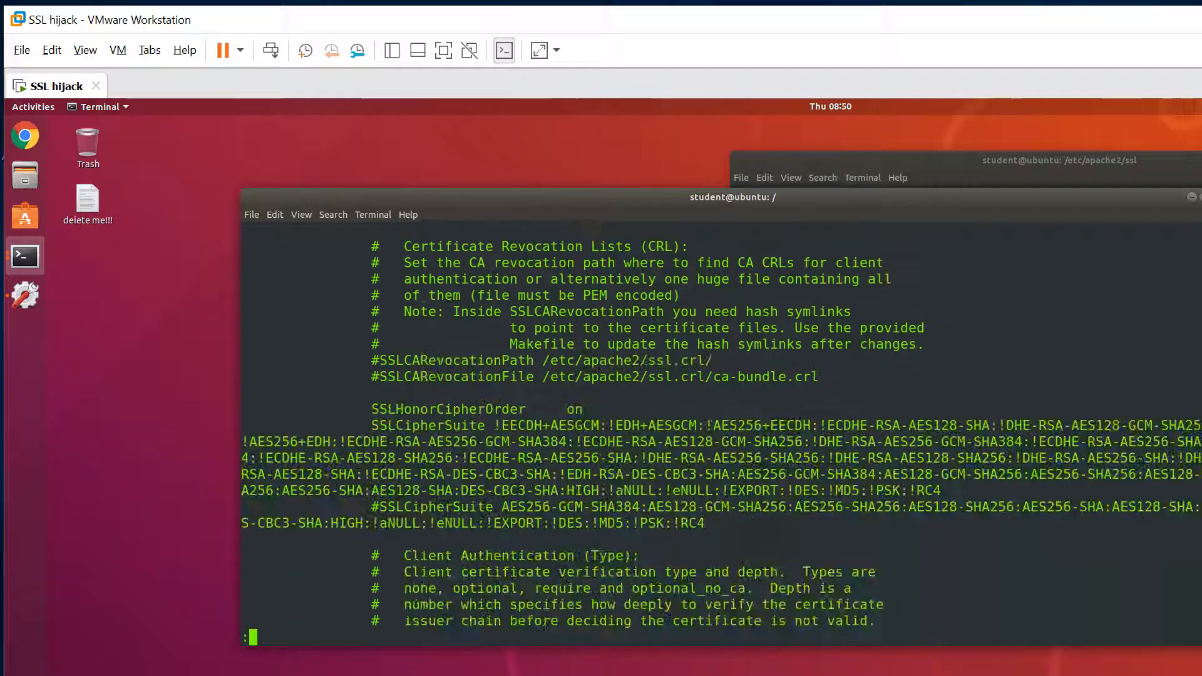
key("Up")
key("Up")
key("Up")
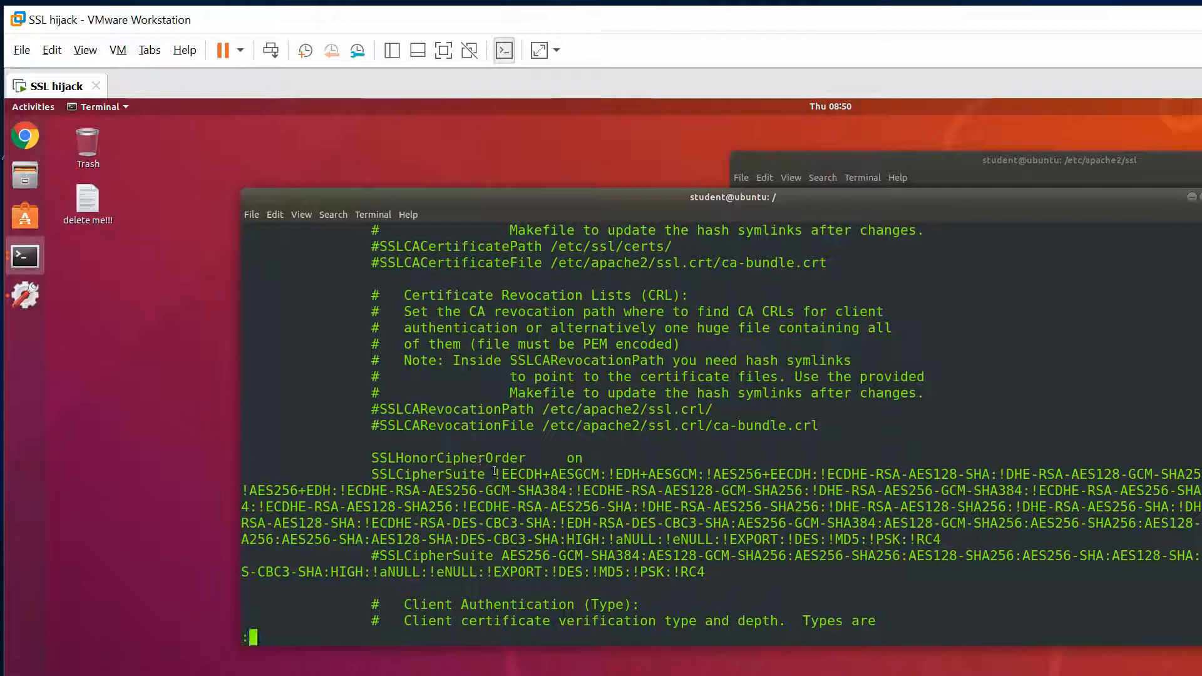
left_click_drag(372, 474, 486, 477)
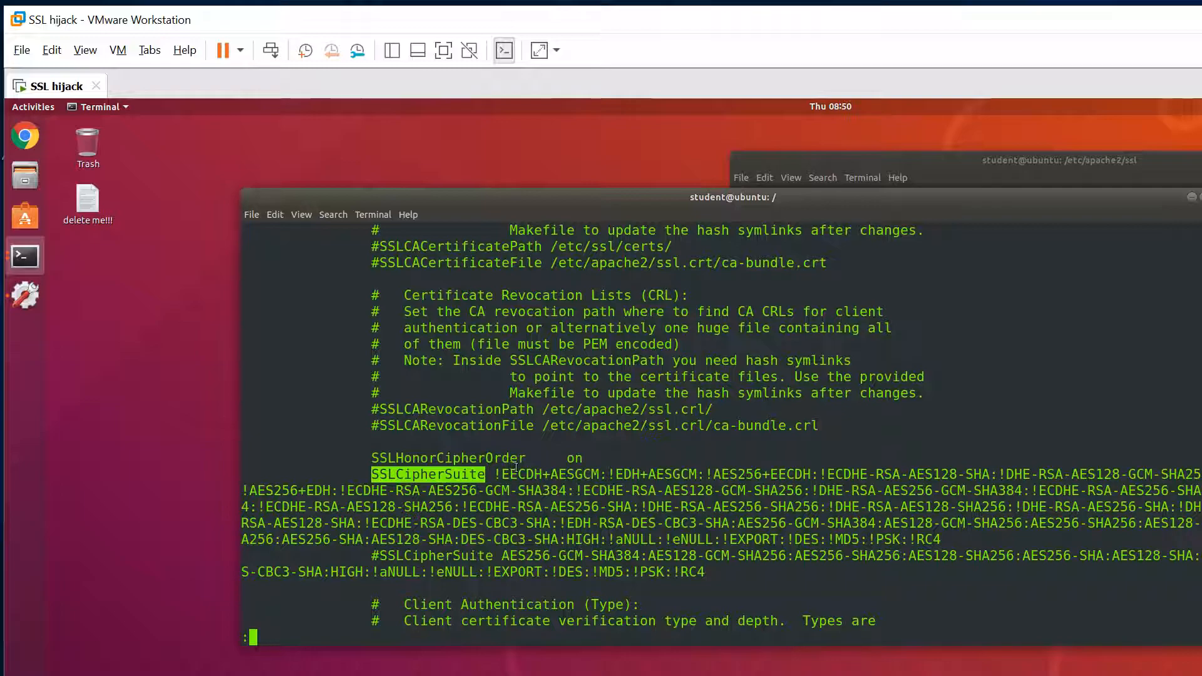
left_click(497, 480)
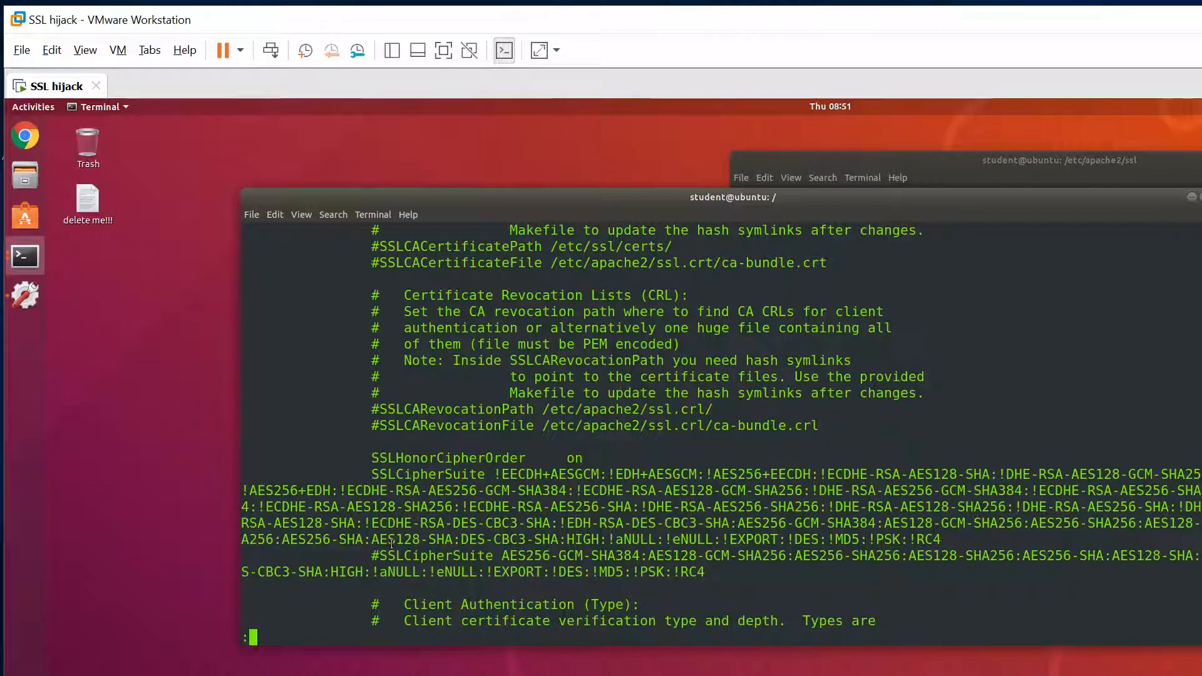
Run ifconfig in the other terminal window, which is at /etc/apache2/ssl.
left_click(1075, 165)
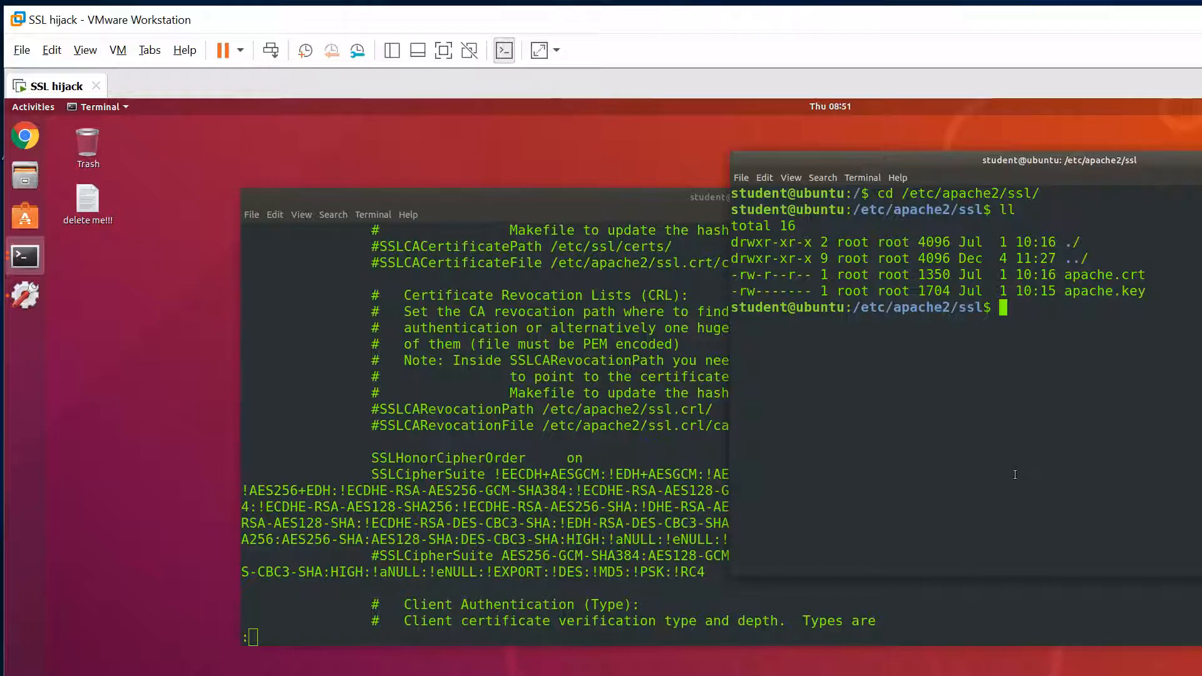
type("ifconfig")
key("Return")
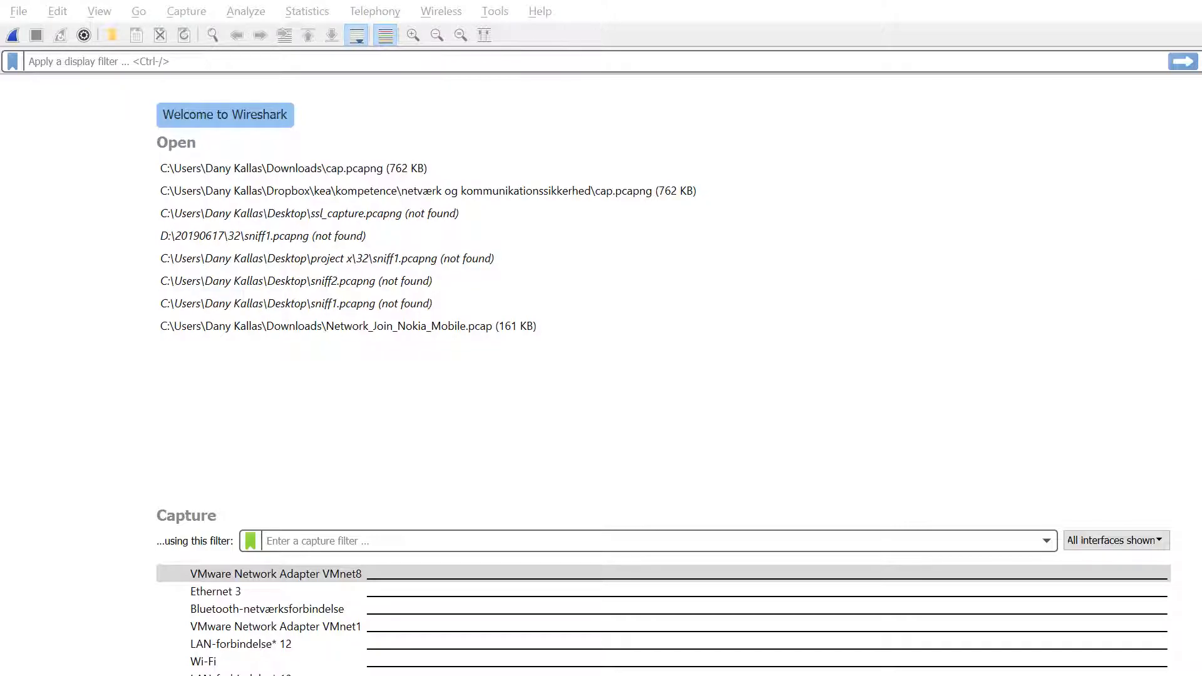
Switch to Wireshark and start a packet capture on the VMware Network Adapter VMnet8 interface.
left_click(406, 1)
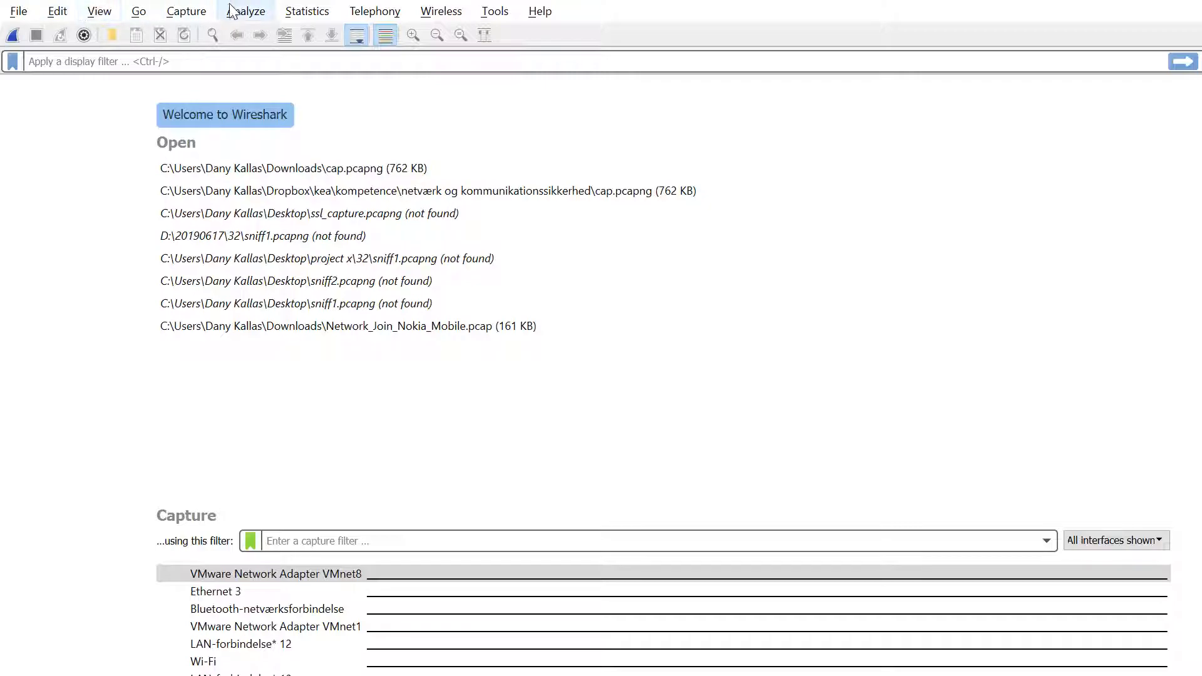
left_click(256, 579)
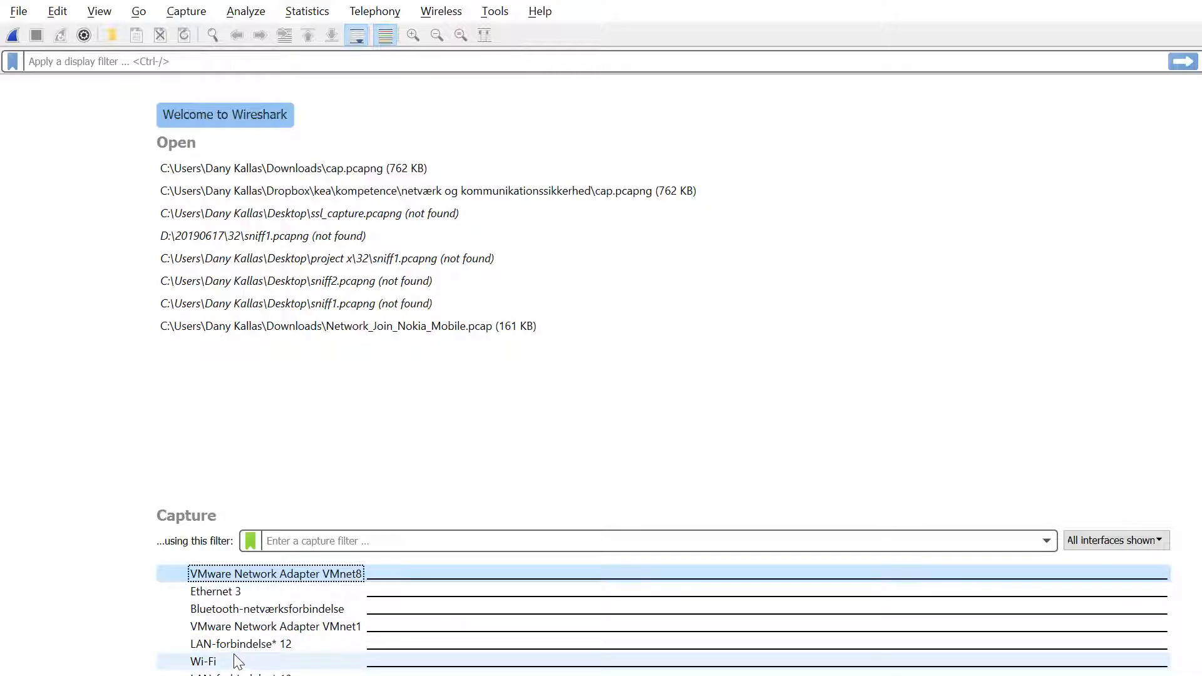
double_click(233, 578)
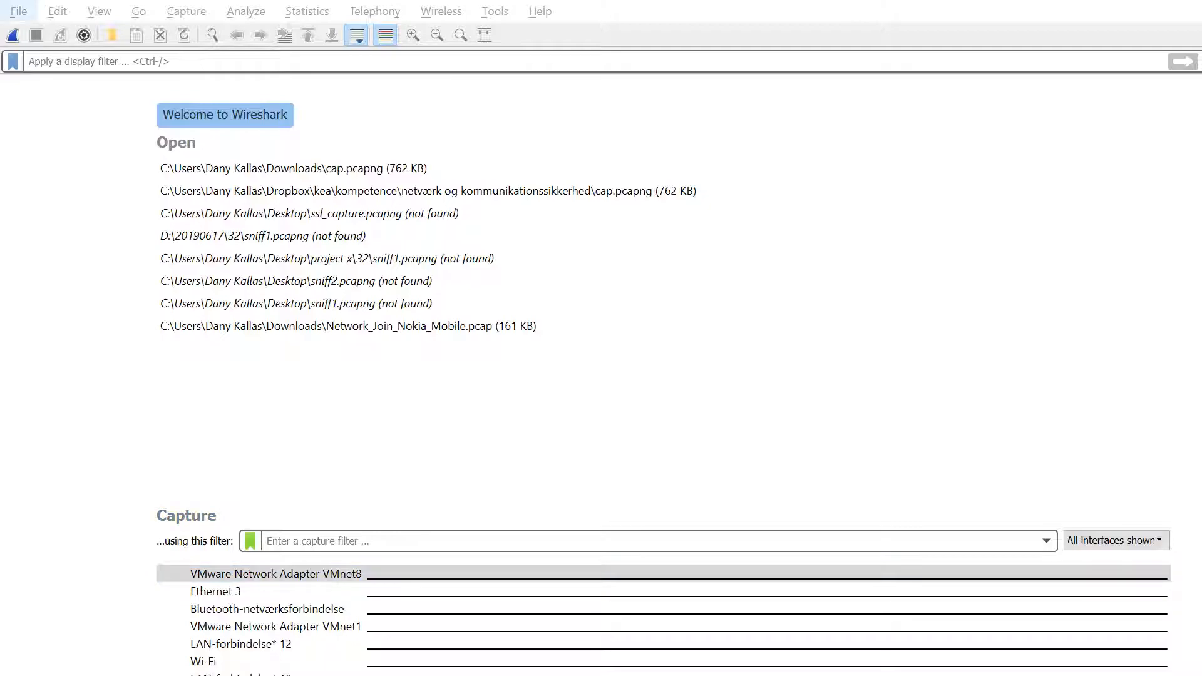
left_click(13, 36)
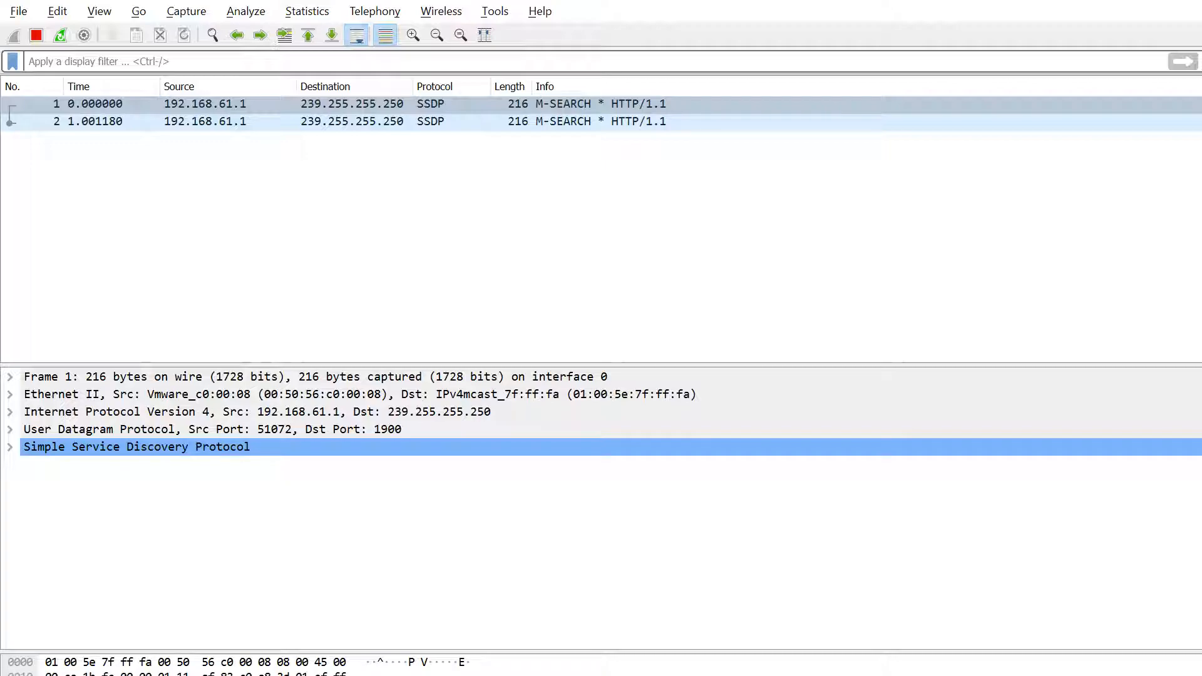
Switch to Chrome and load 192.168.61.139/index.php over plain HTTP.
key("alt+Tab")
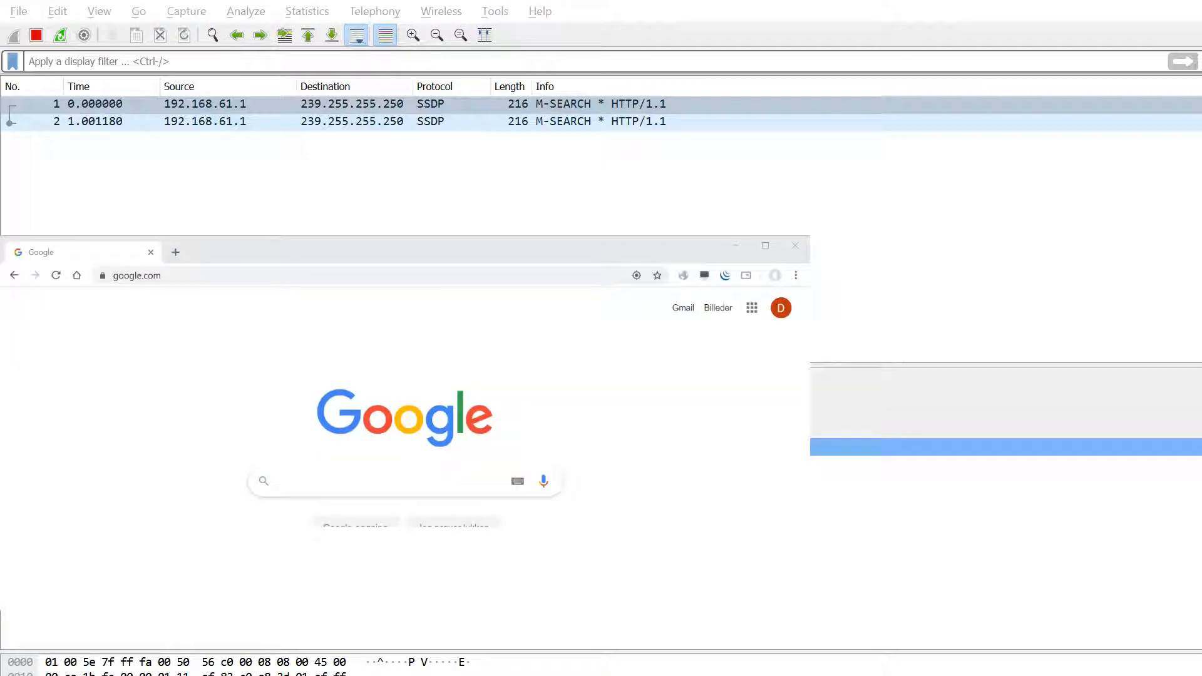
left_click(368, 275)
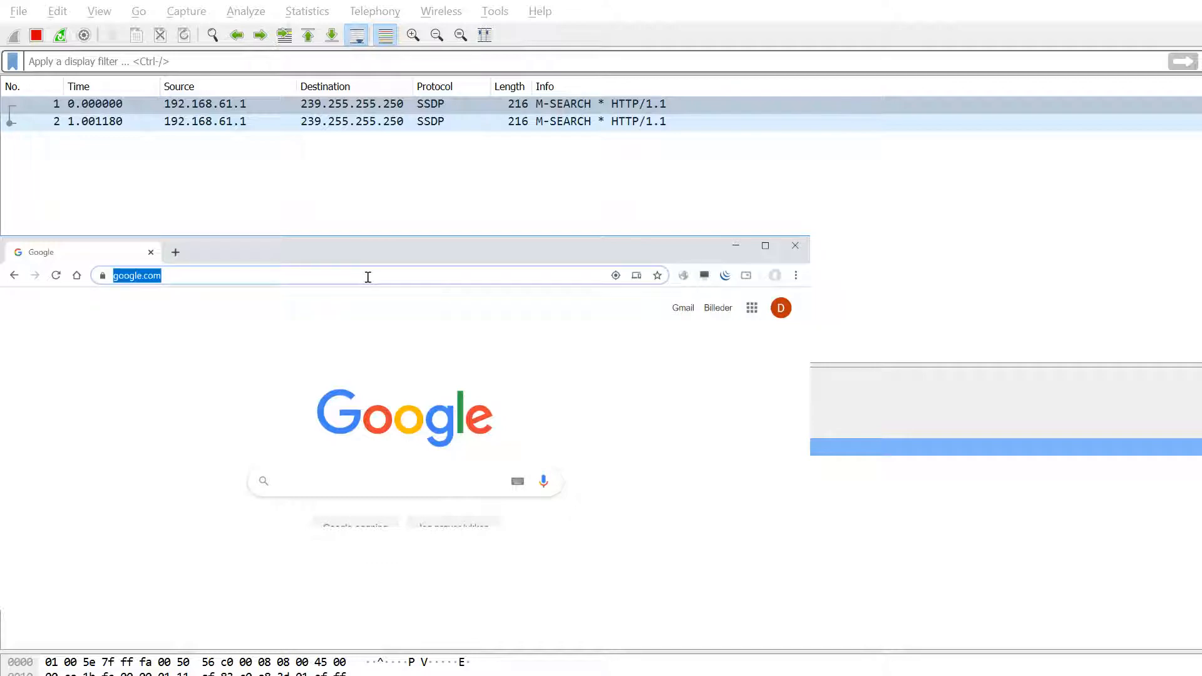
type("192.168.61.139")
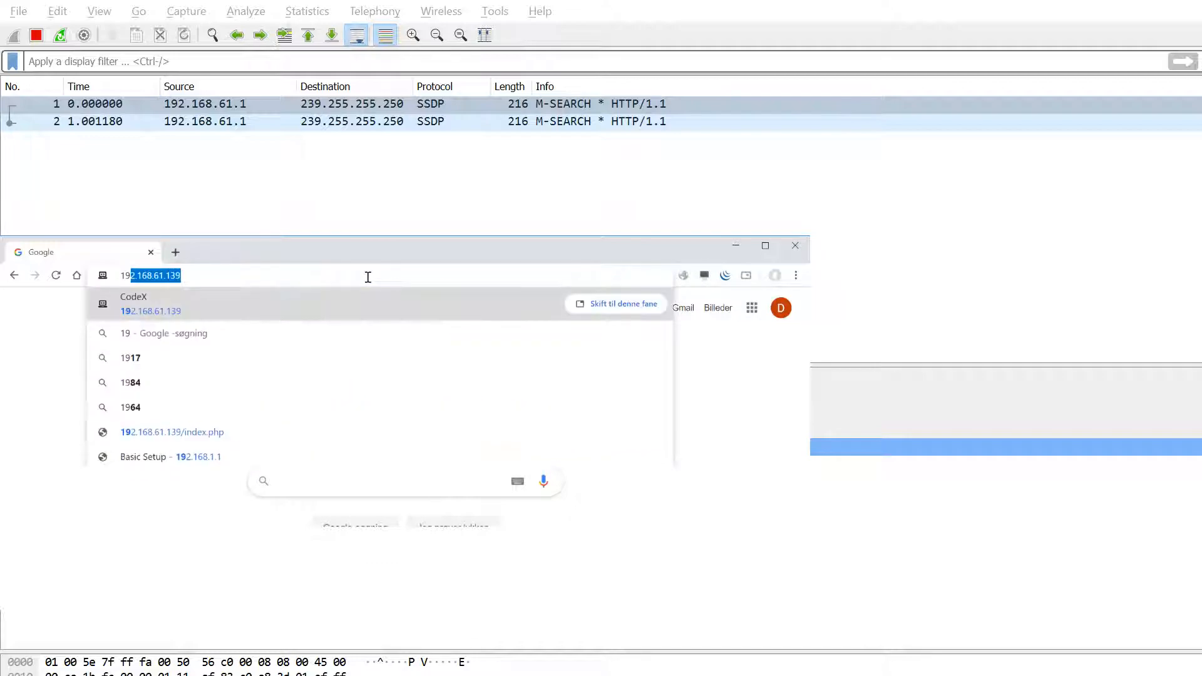
key("Down")
key("Down")
key("Down")
key("Down")
key("Down")
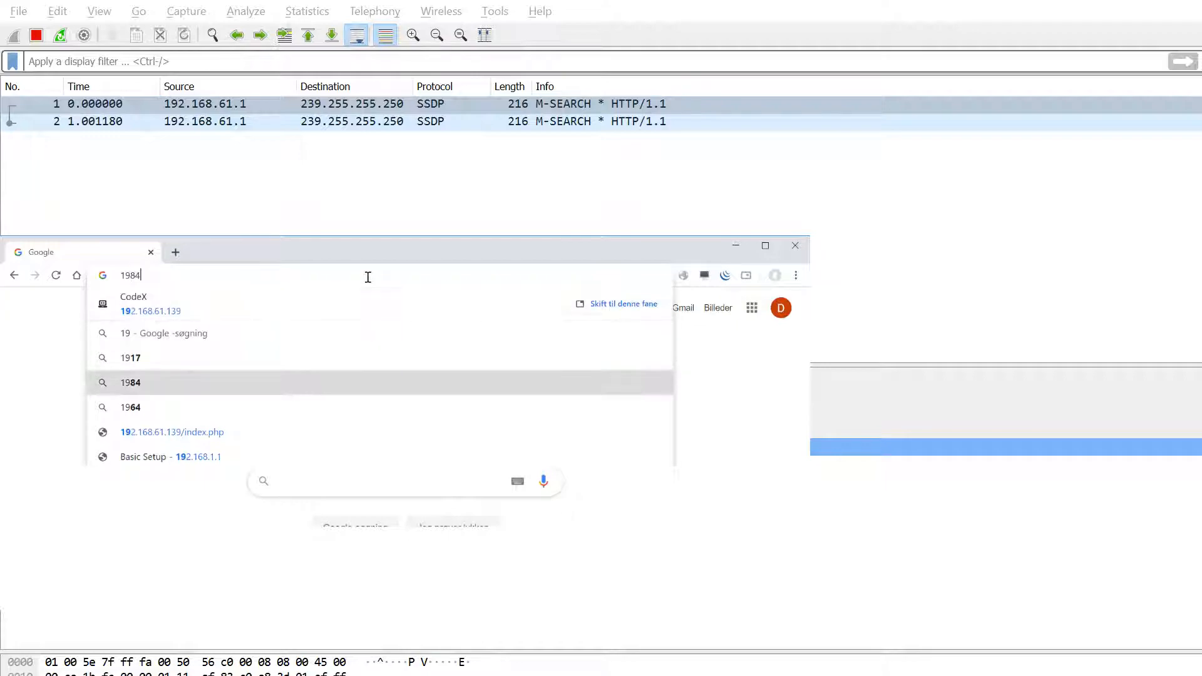
key("Return")
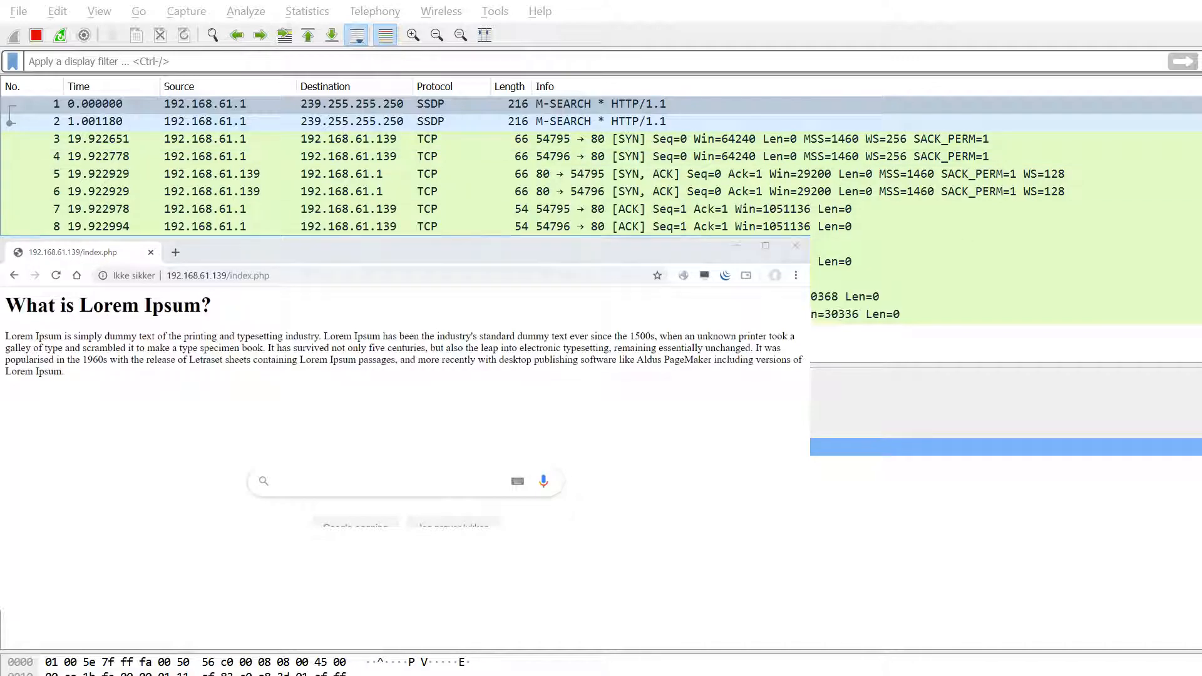
Restart the Wireshark packet capture, discarding the HTTP packets captured so far.
key("alt+Tab")
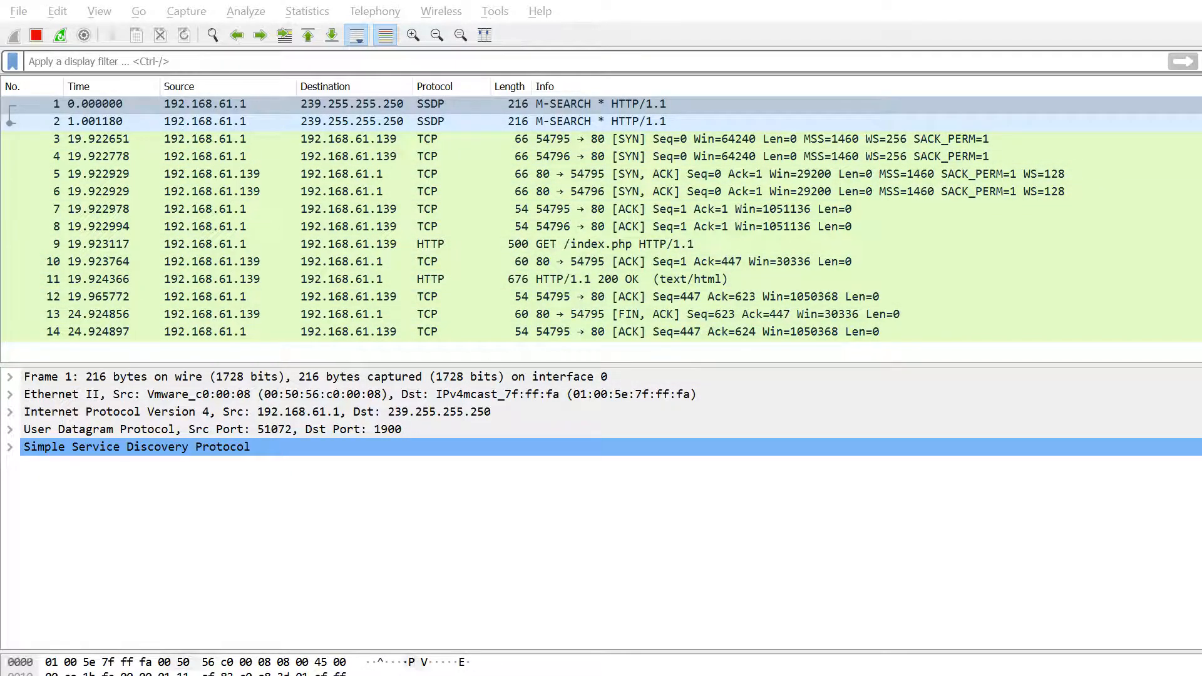
key("alt+Tab")
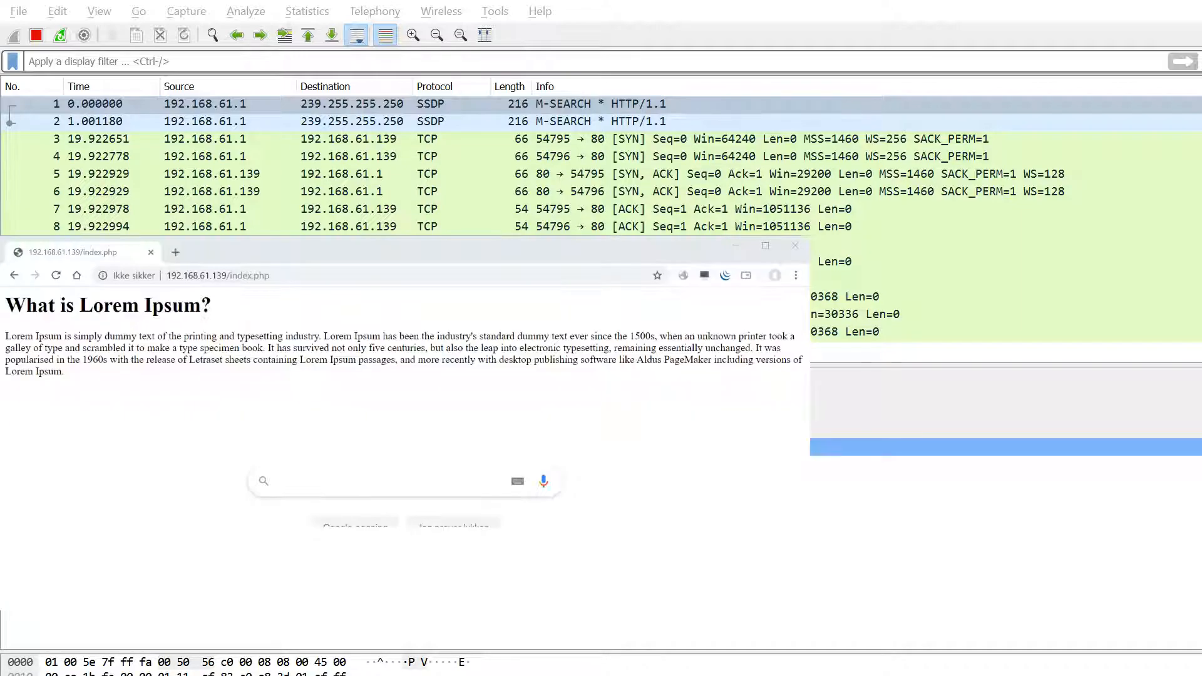
left_click(175, 276)
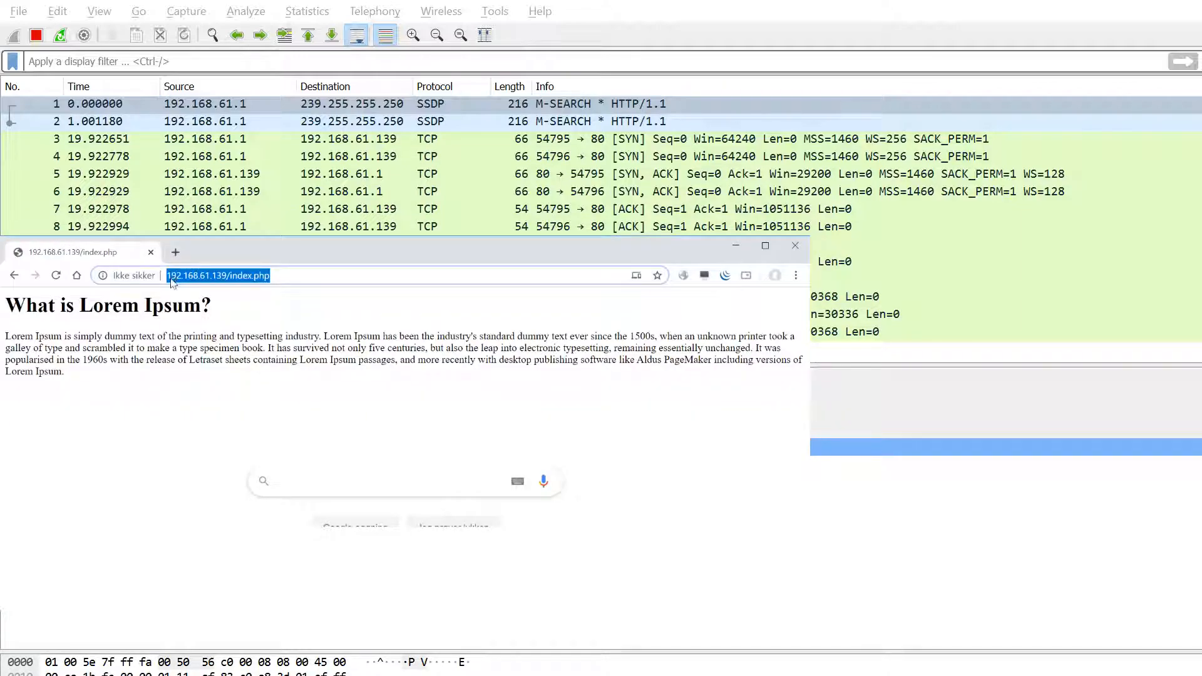
left_click(105, 61)
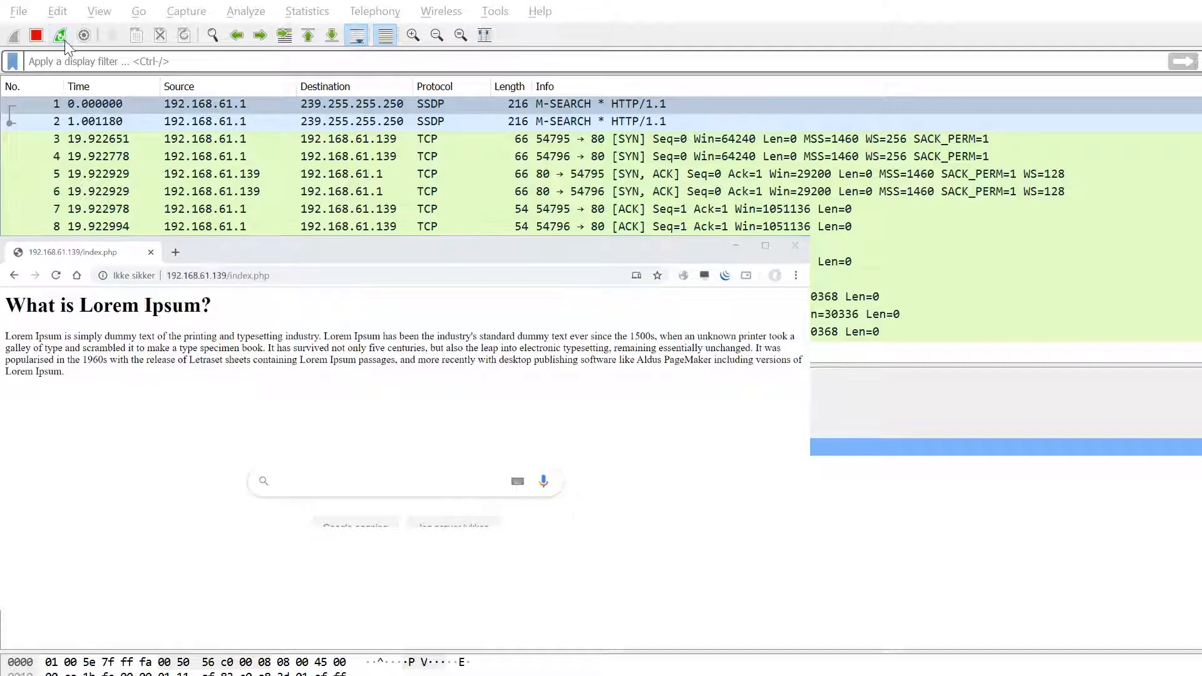
left_click(907, 527)
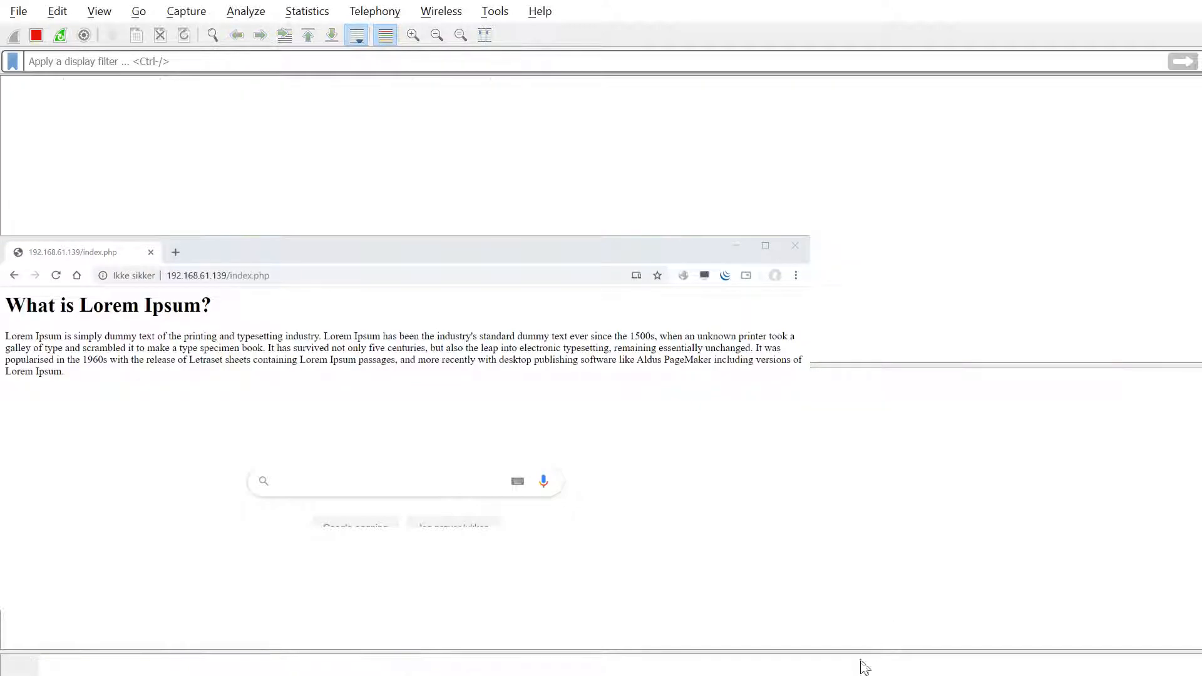
left_click(174, 276)
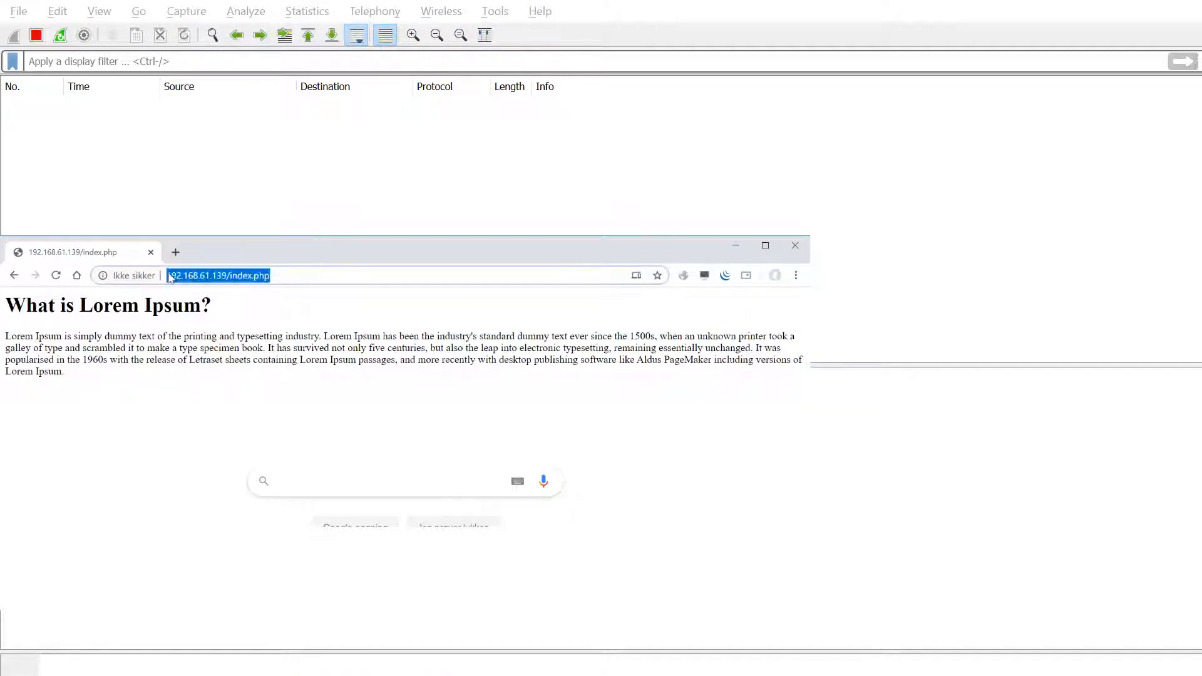
left_click(174, 276)
type("https")
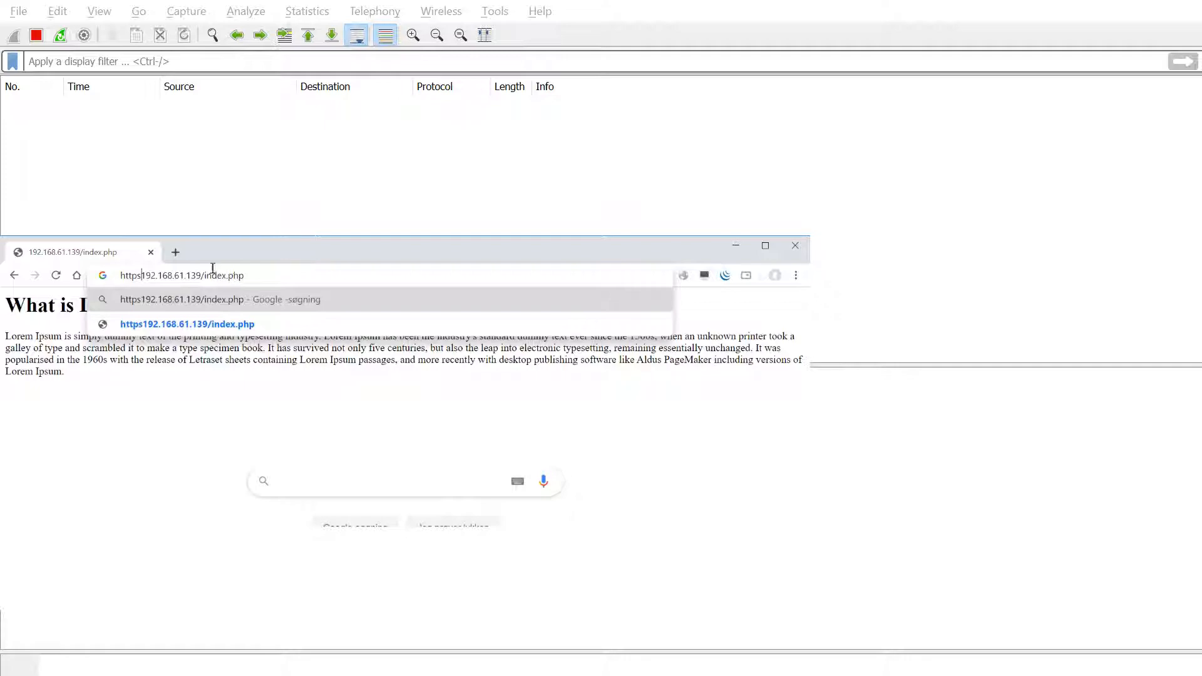
type("://")
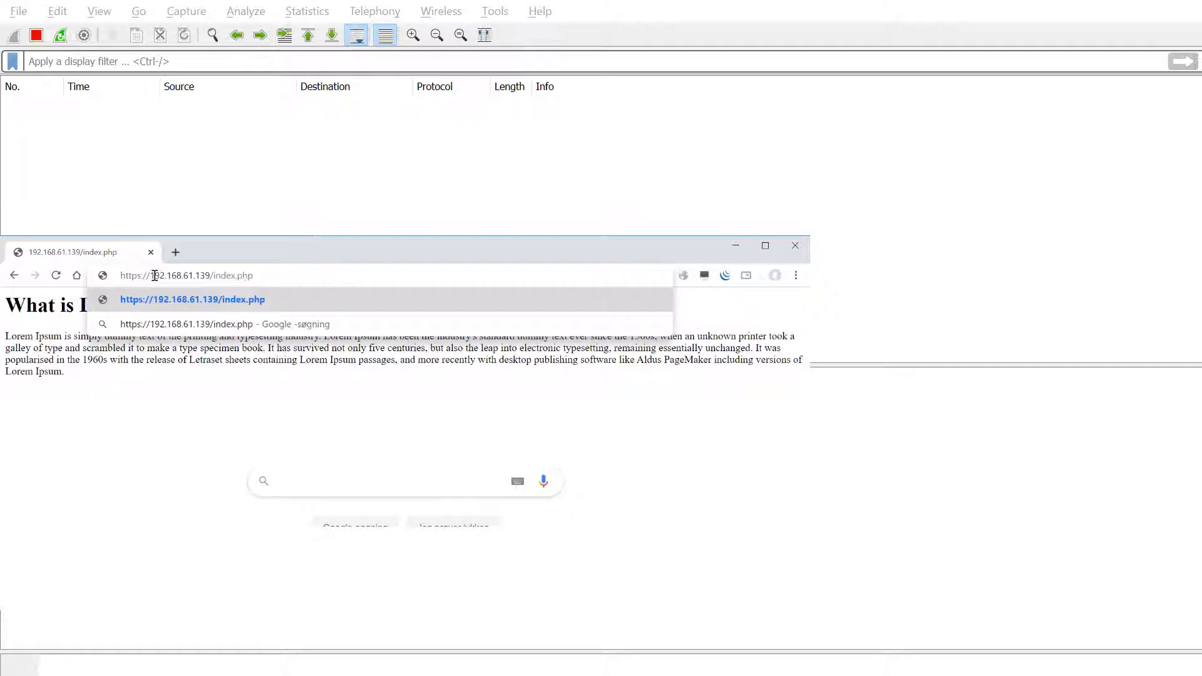
key("Return")
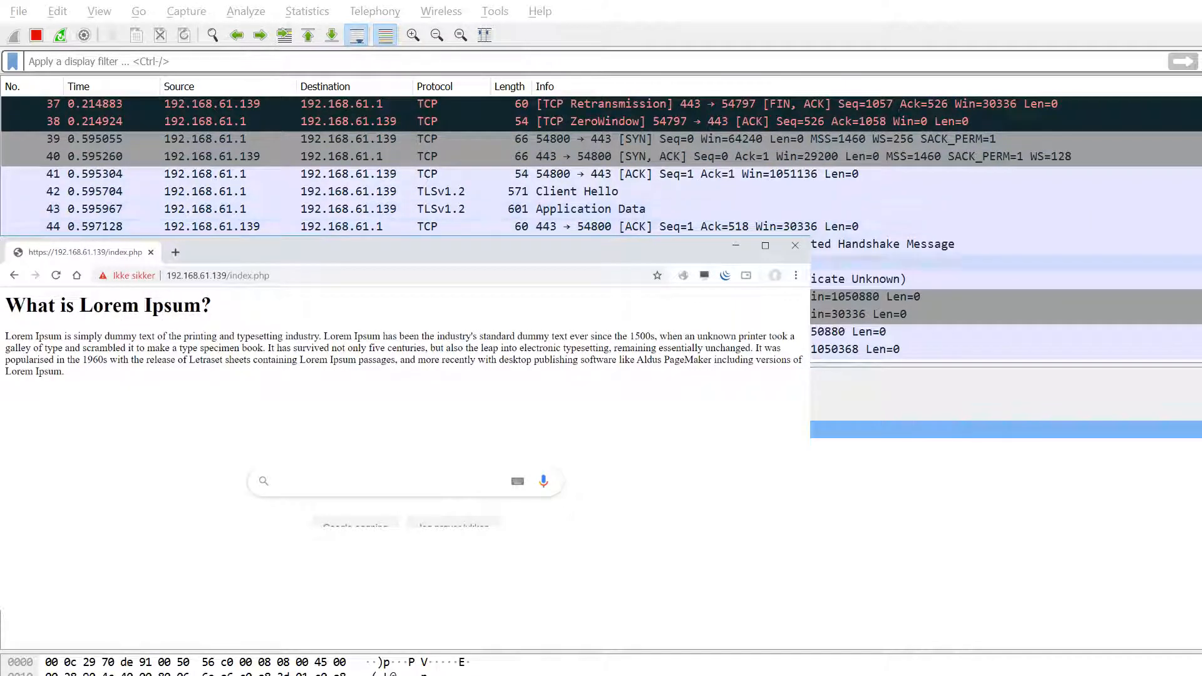
Stop the Wireshark capture and look through the captured packets down to the TLSv1.2 handshake.
key("alt+Tab")
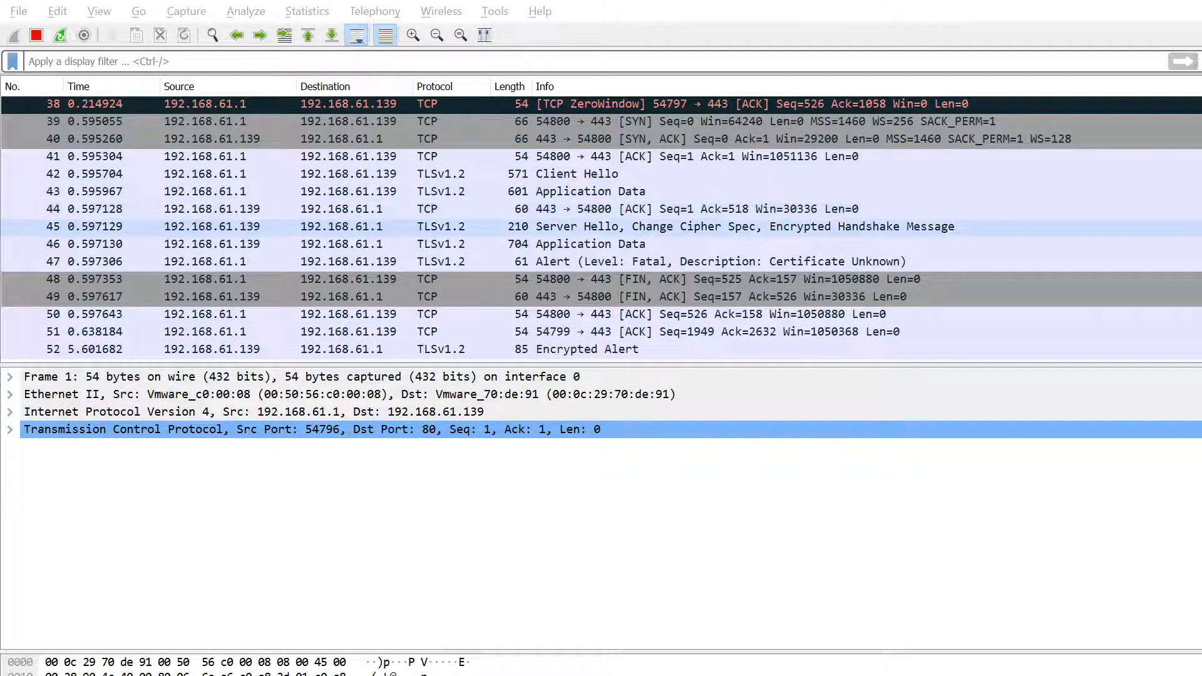
scroll(601, 227, "up", 13)
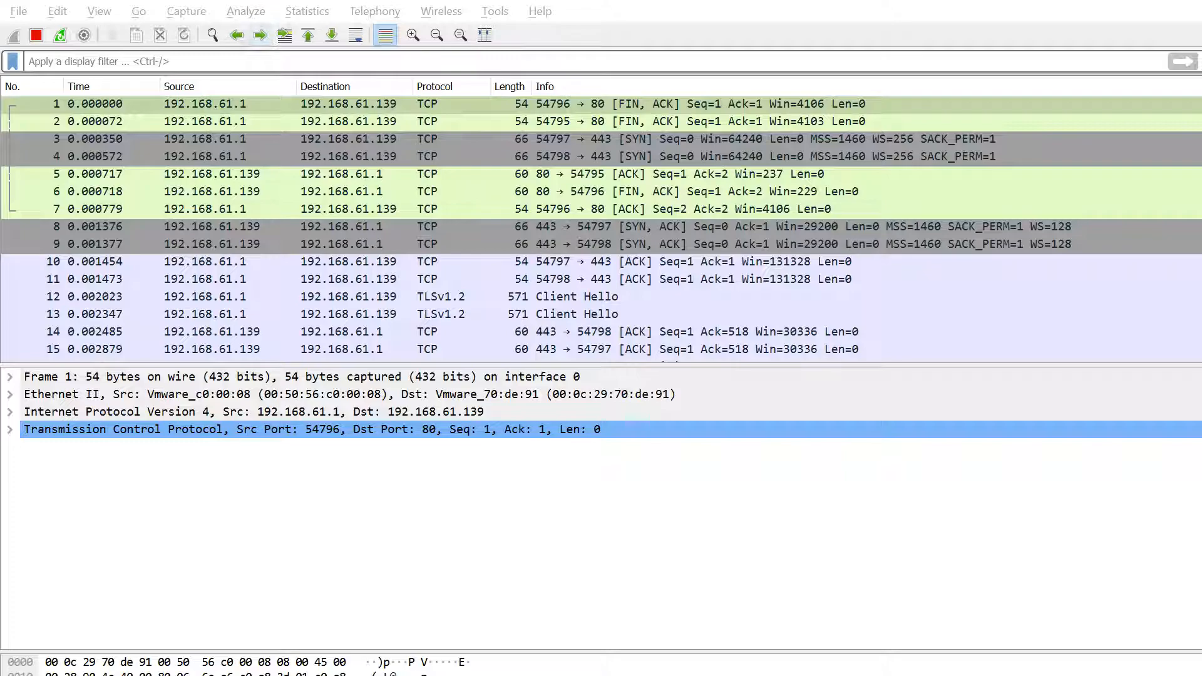
key("ctrl+e")
scroll(504, 263, "down", 7)
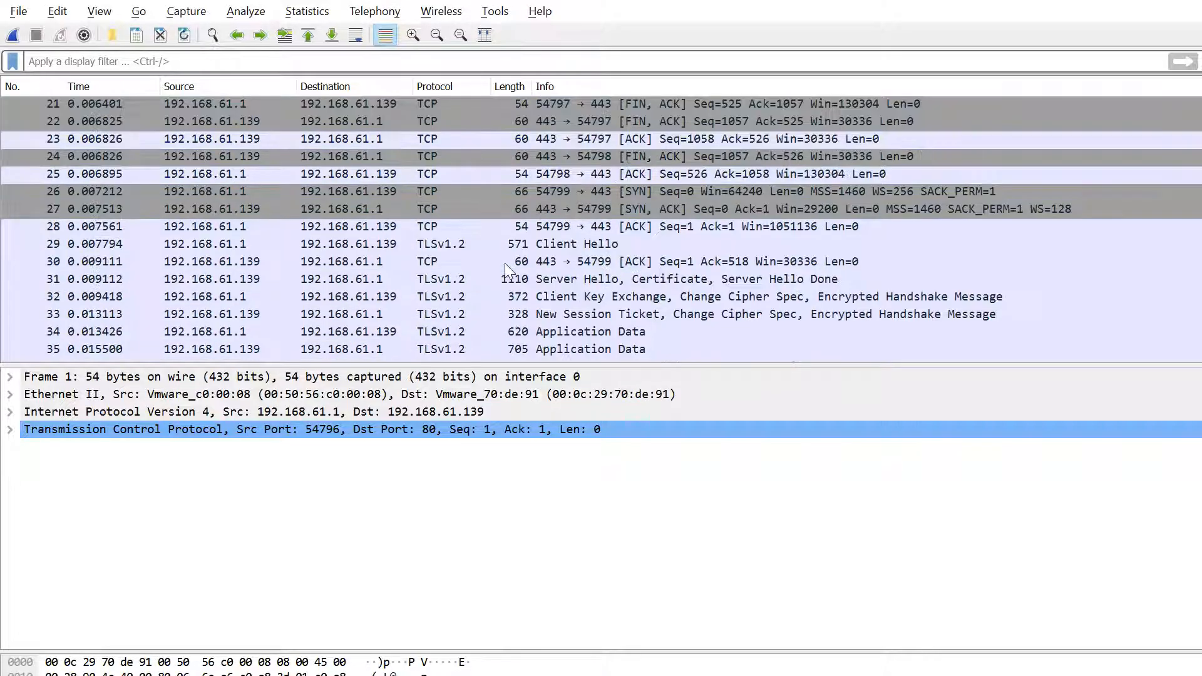
scroll(504, 262, "down", 3)
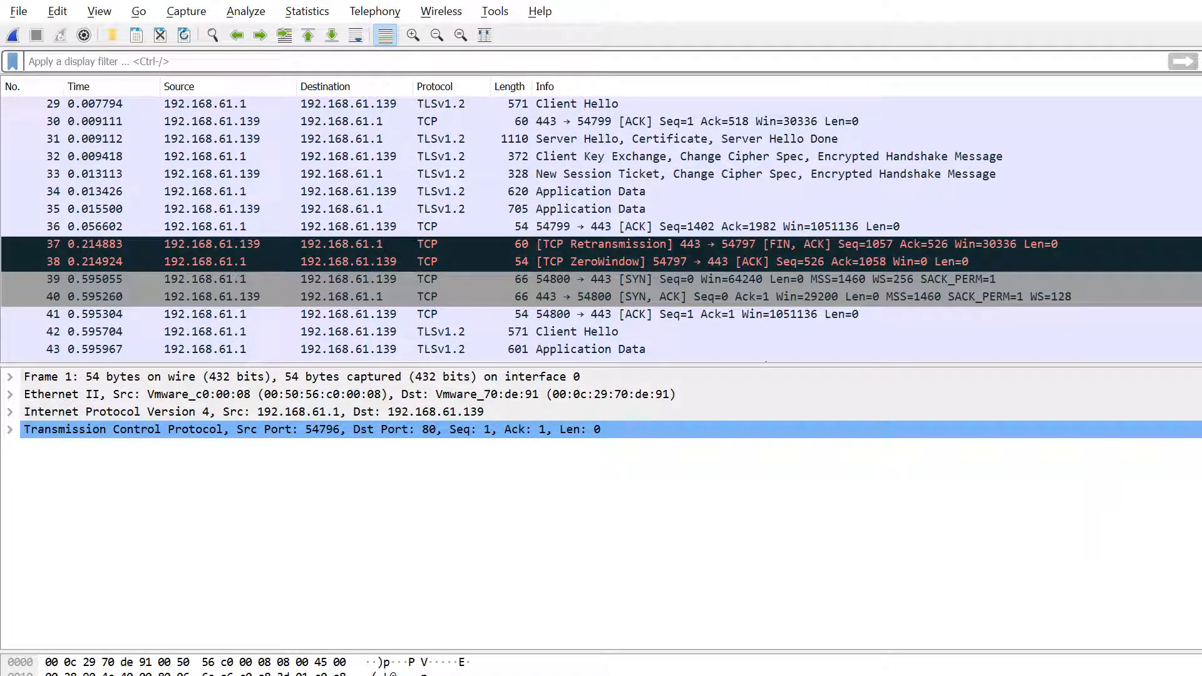
Compare the web page in Chrome with the TLS details of Application Data packets 34 and 35 in Wireshark.
key("alt+Tab")
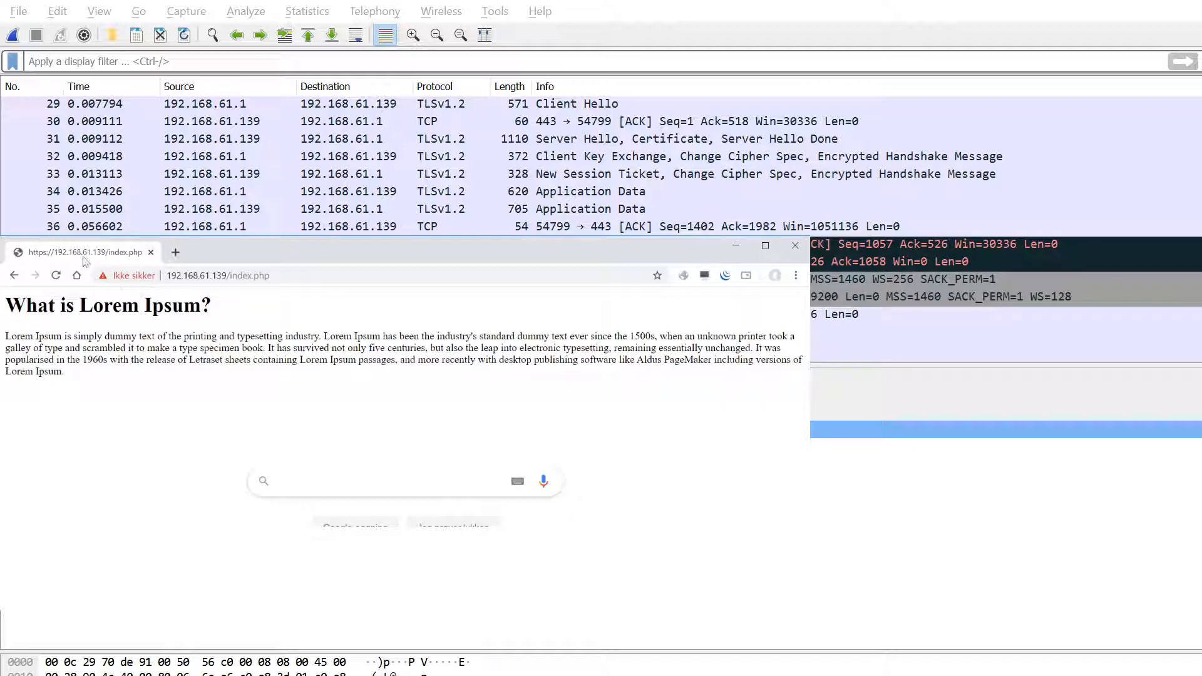
left_click(735, 245)
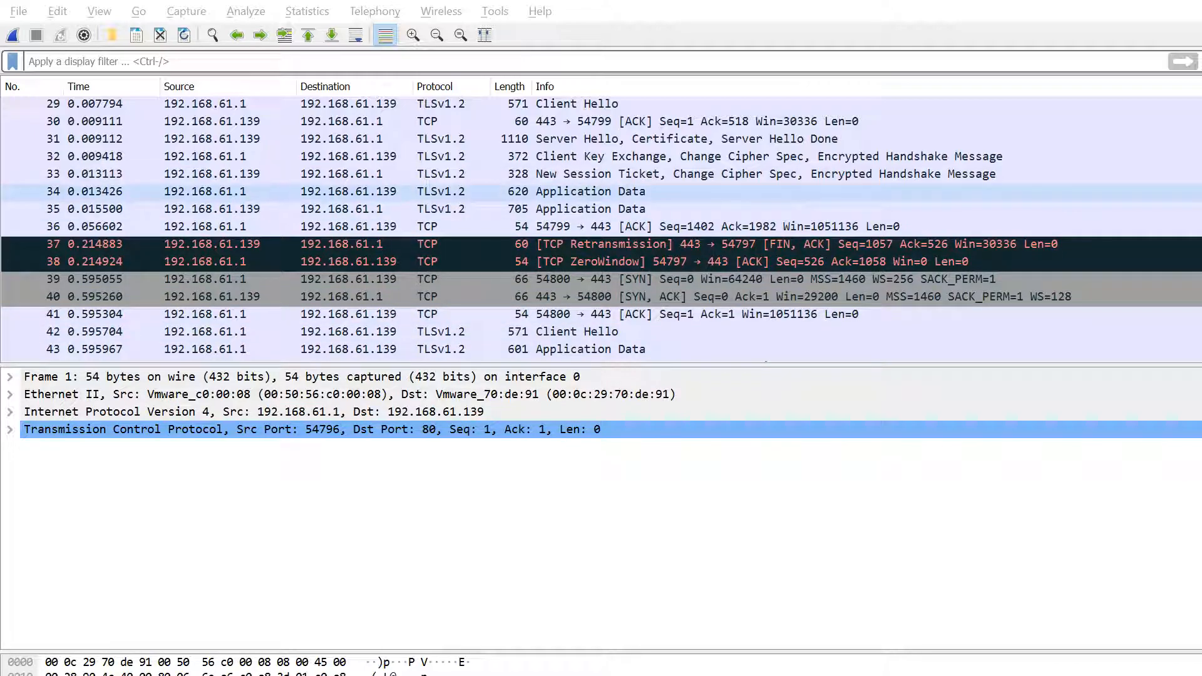
scroll(601, 175, "up", 2)
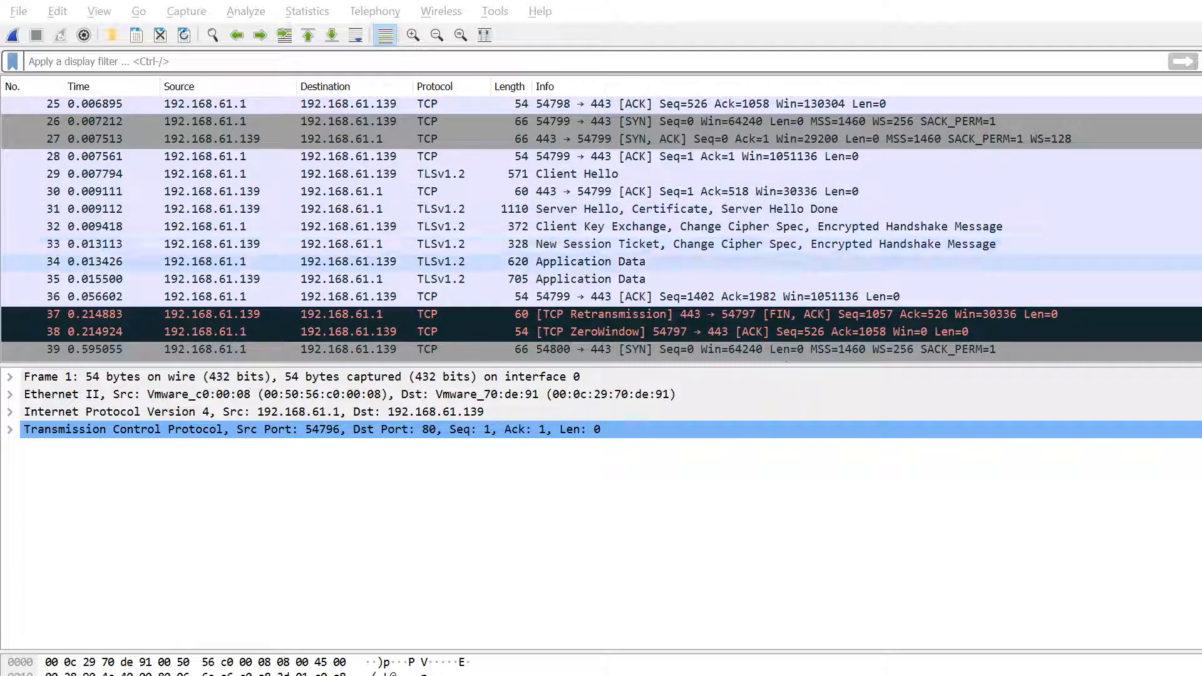
left_click(636, 263)
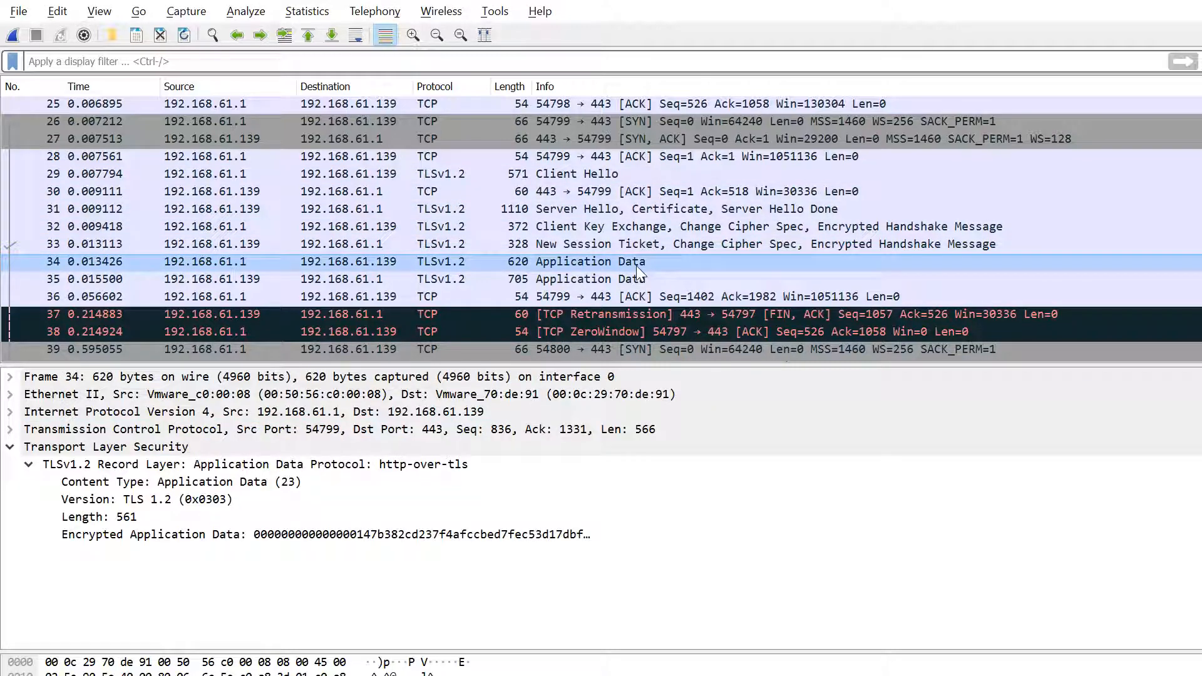
left_click(635, 276)
left_click(635, 264)
left_click(632, 273)
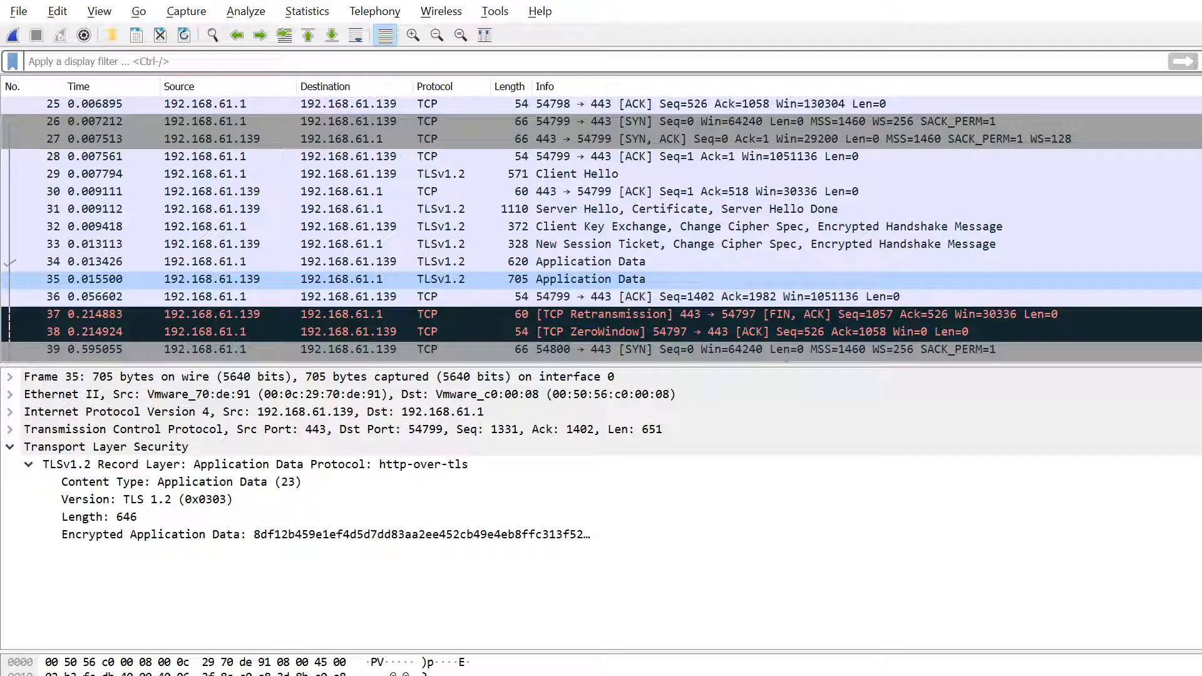
key("alt+Tab")
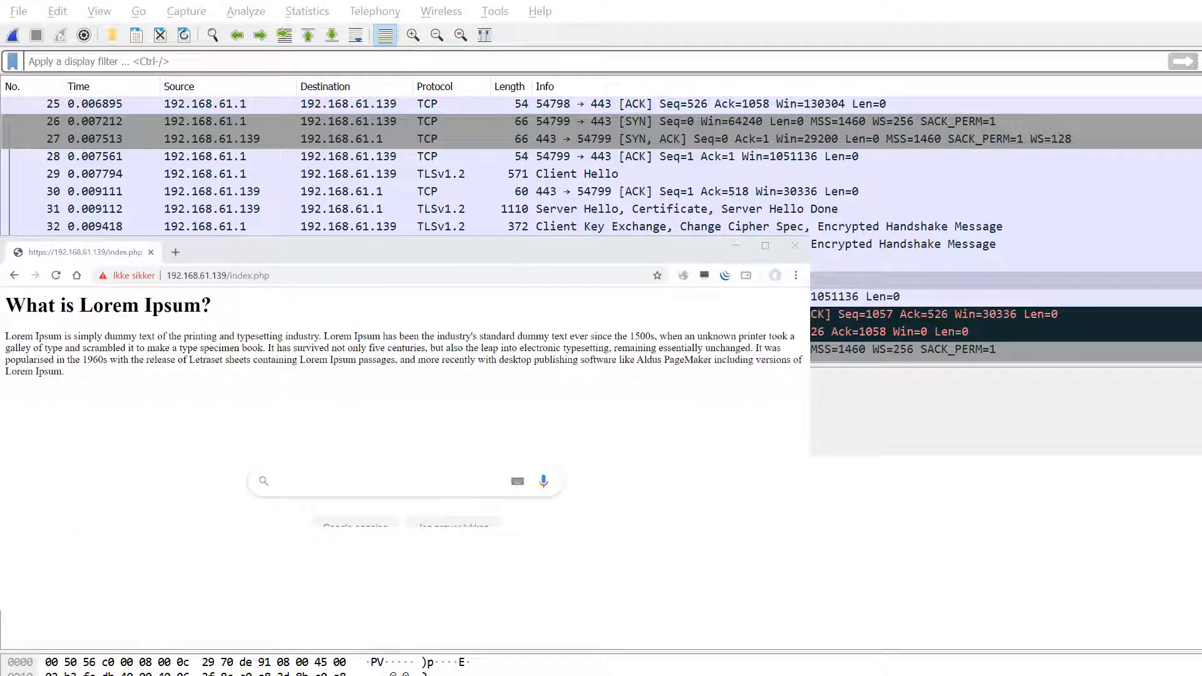